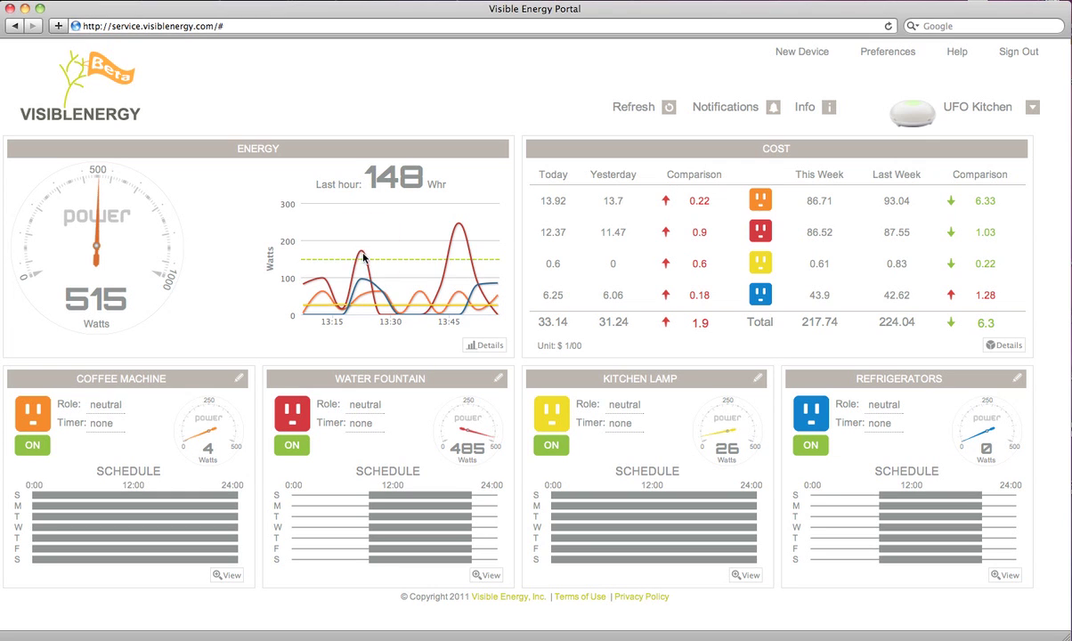
Try setting the Coffee Machine's role to Master outlet, then discard the change
mouse_move(363, 260)
left_click(105, 405)
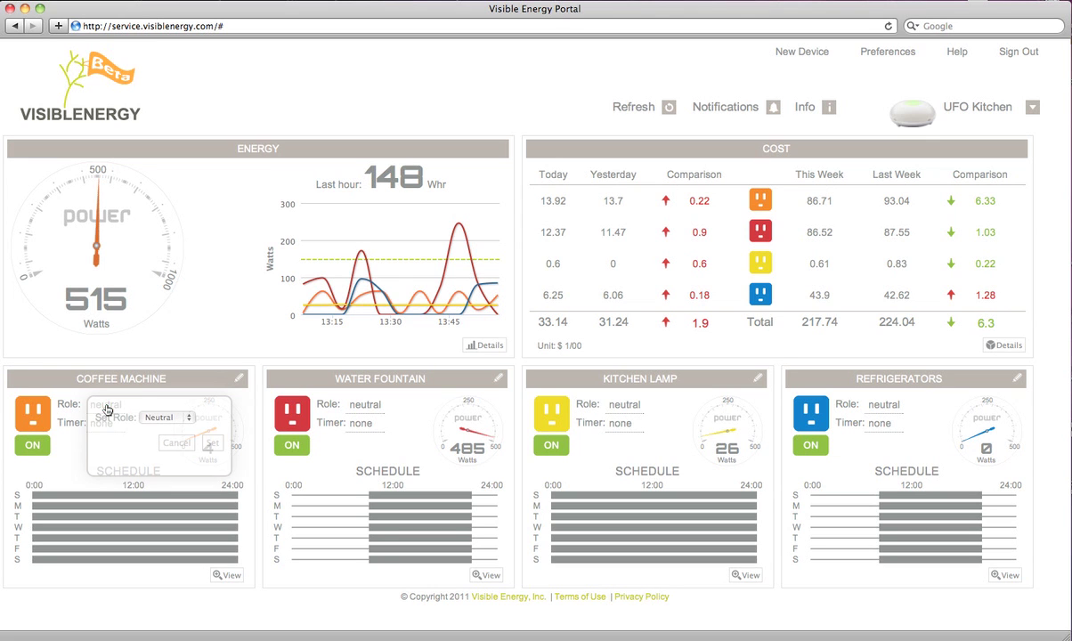
left_click(160, 417)
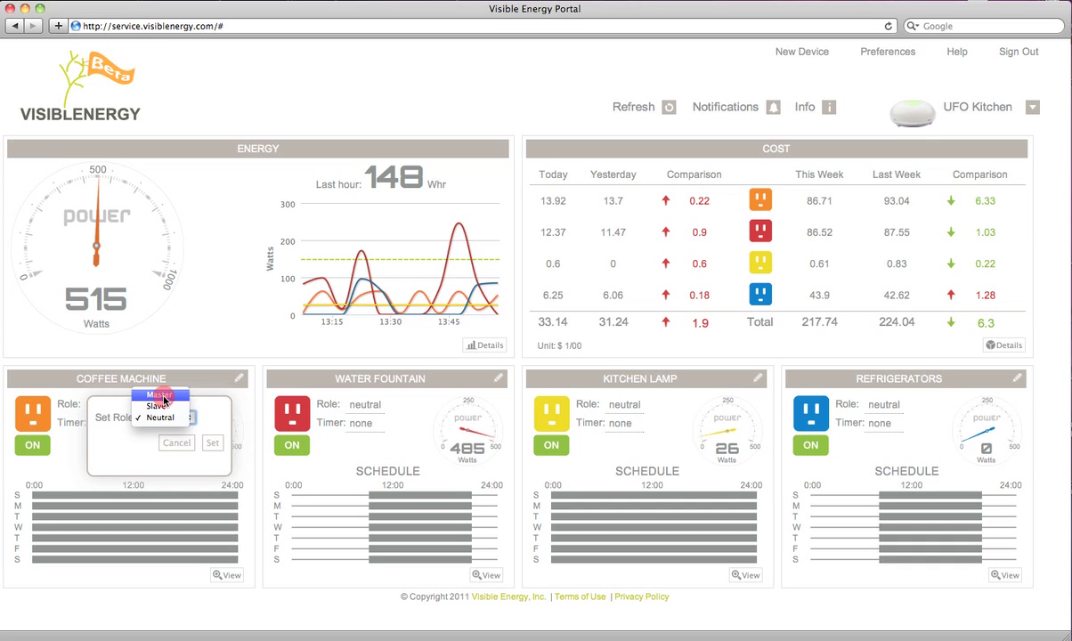
left_click(158, 395)
left_click(178, 463)
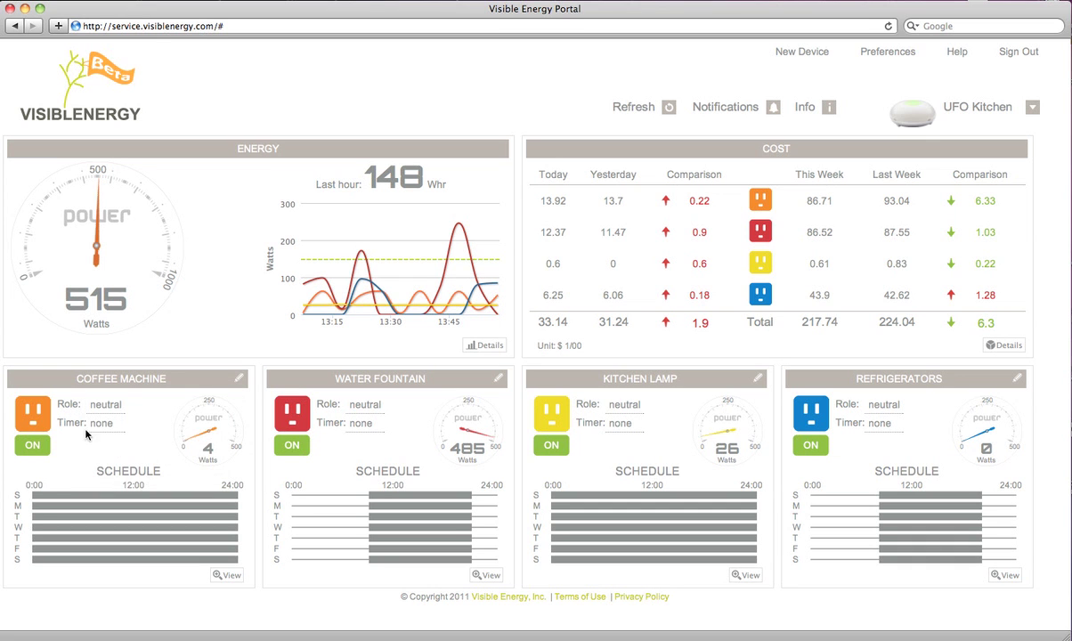
Set up a Coffee Machine timer for 03 hours ON, then discard it without adding
left_click(98, 422)
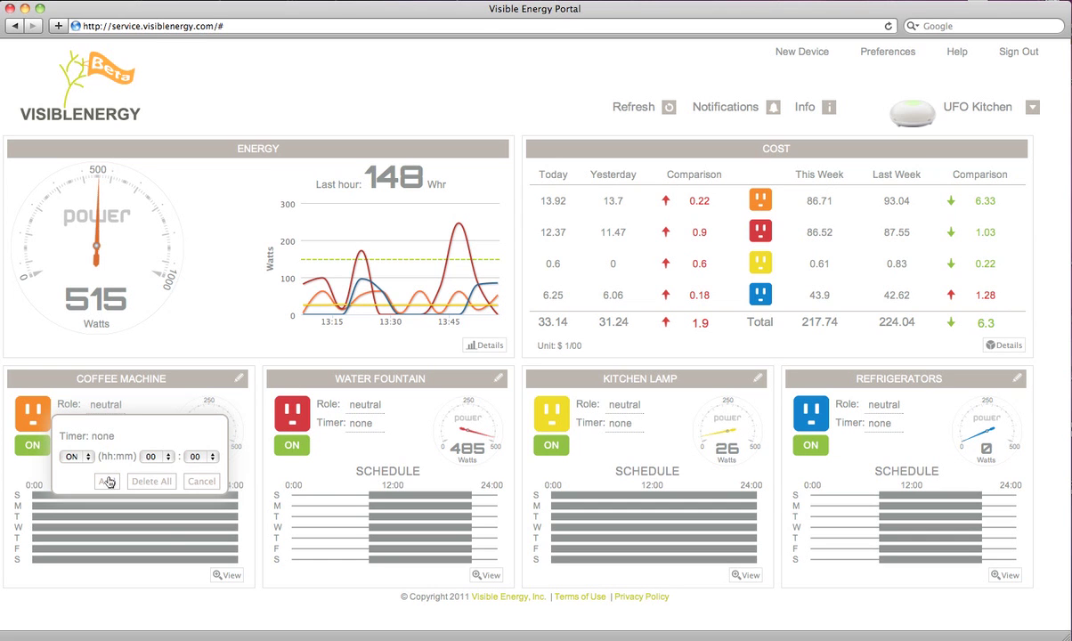
left_click(151, 456)
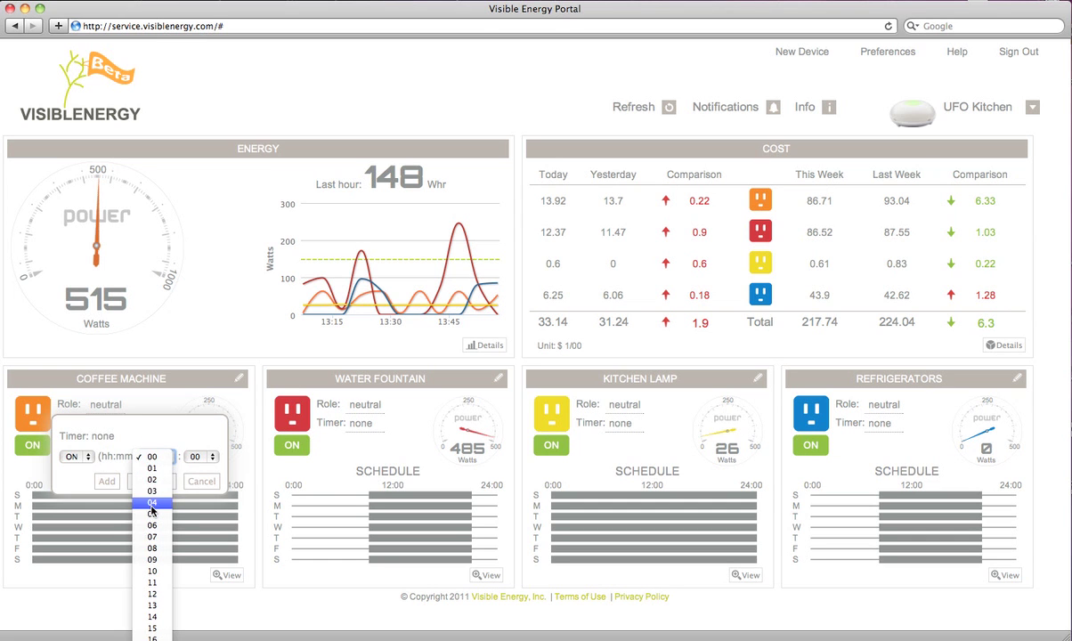
left_click(147, 493)
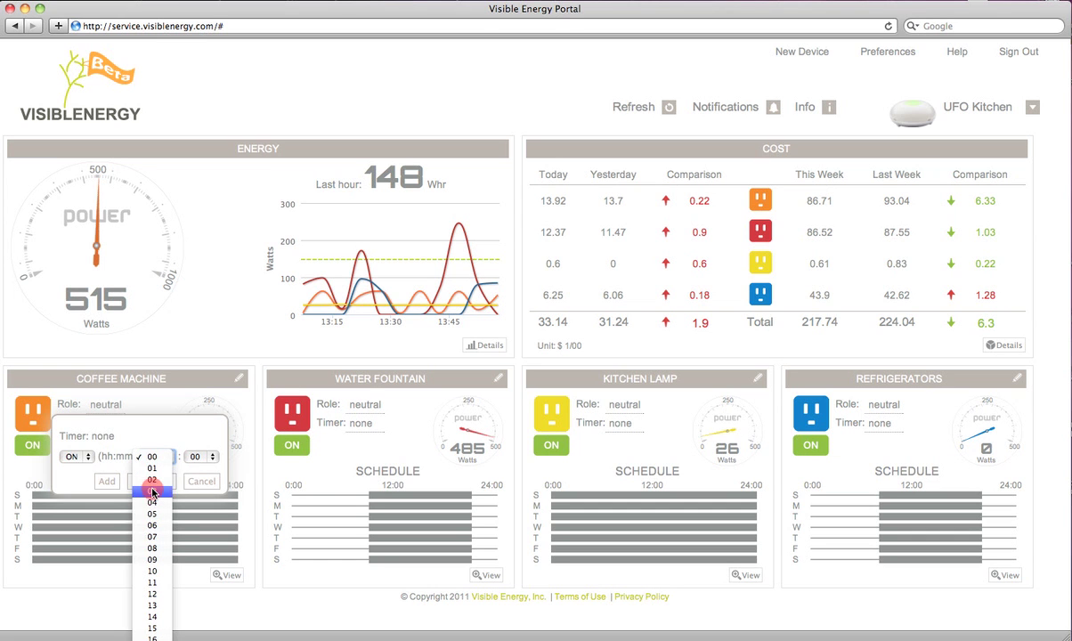
left_click(74, 456)
left_click(75, 457)
left_click(201, 481)
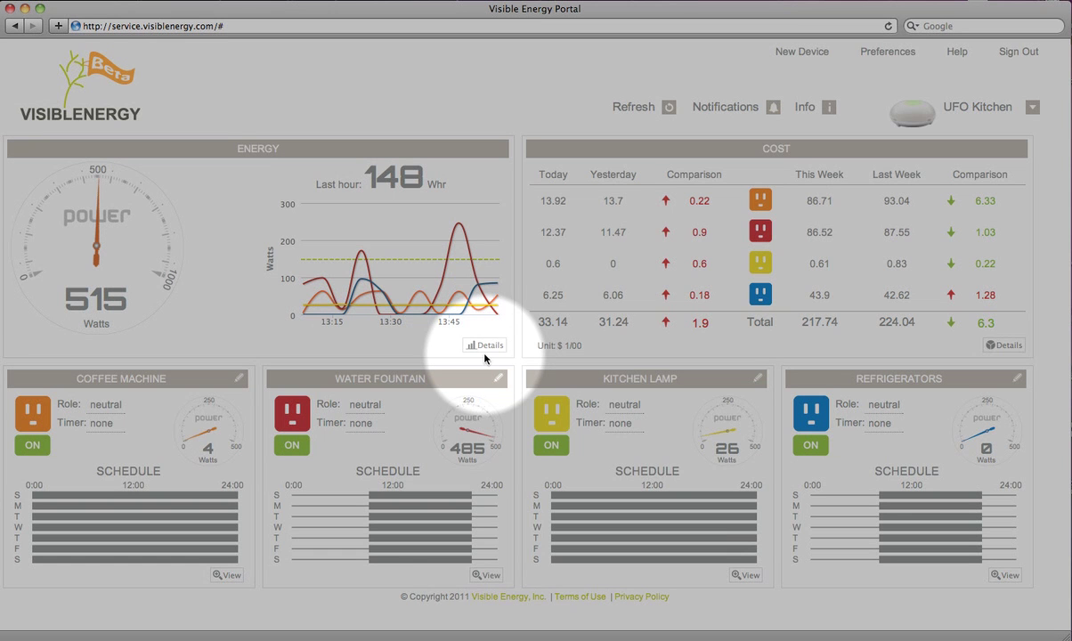
Open the UFO Kitchen power chart and widen it to one month, Jan 27–Feb 27
left_click(486, 346)
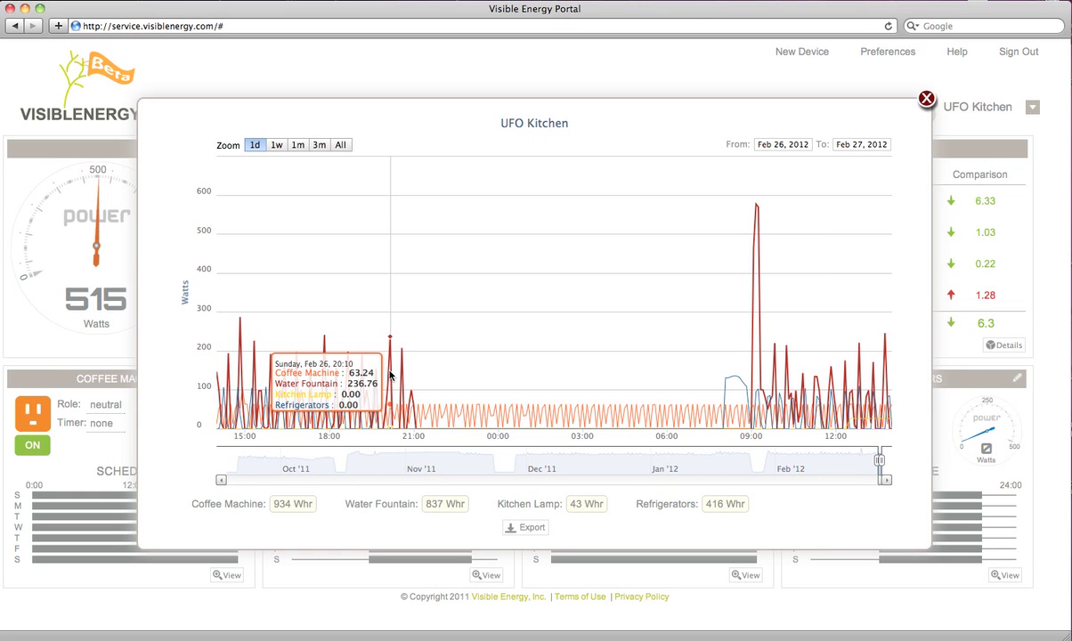
left_click(276, 143)
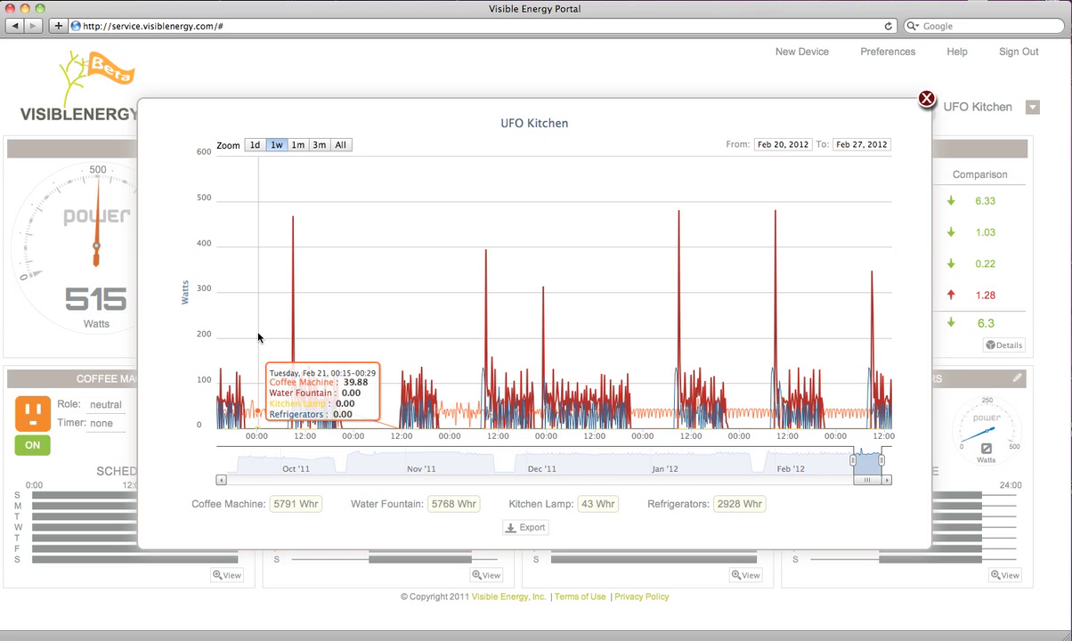
left_click(297, 144)
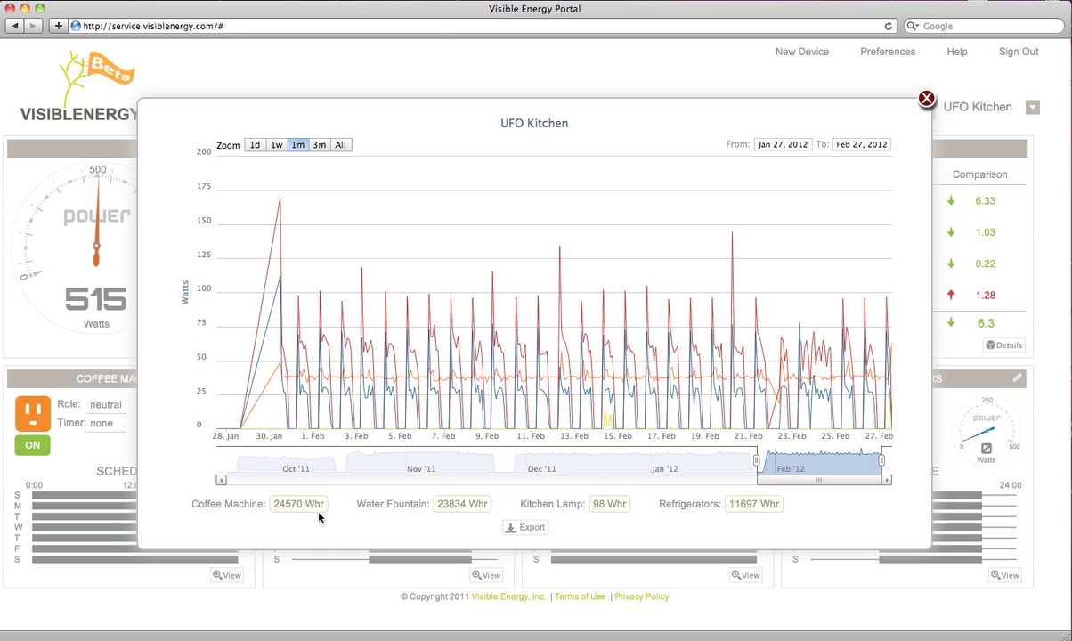
Zoom the power chart into Feb 1–2, then further into Feb 1 daytime hours
mouse_move(314, 345)
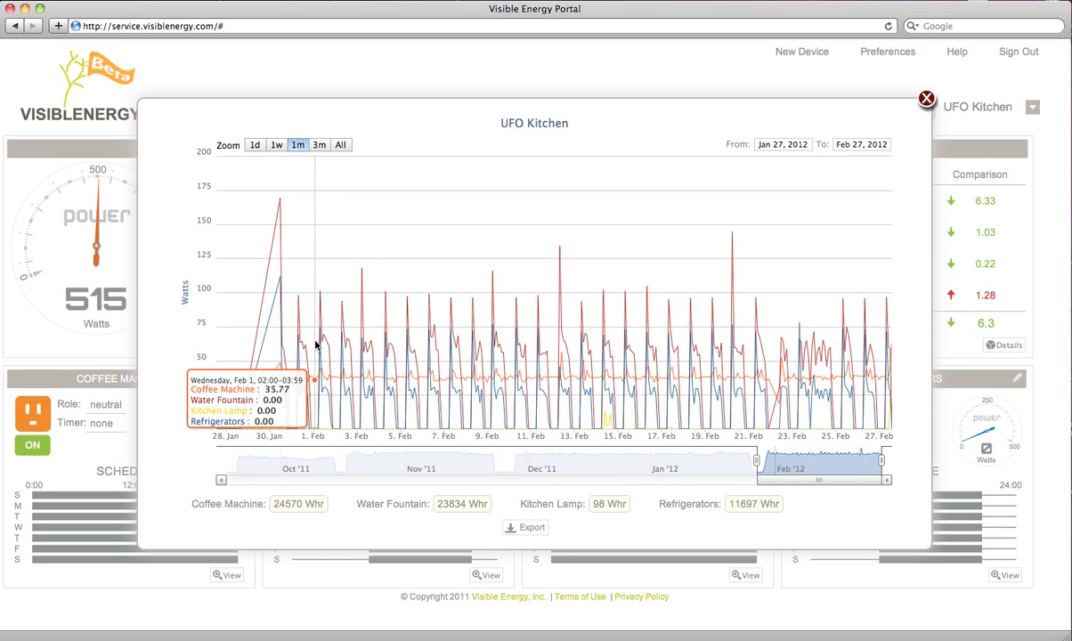
left_click_drag(314, 345, 362, 346)
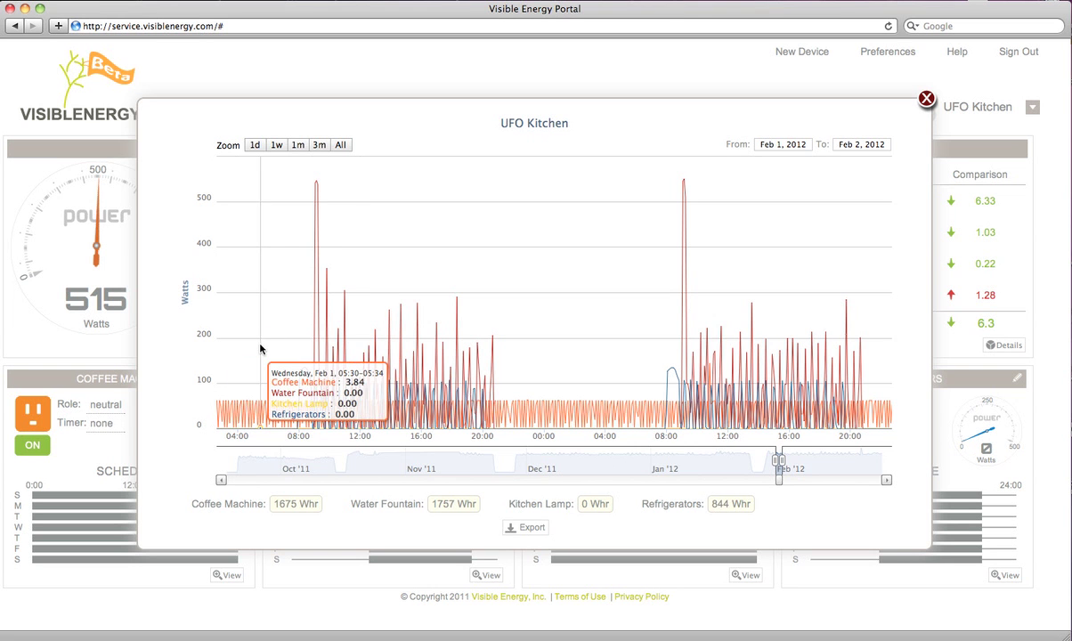
left_click_drag(262, 349, 522, 351)
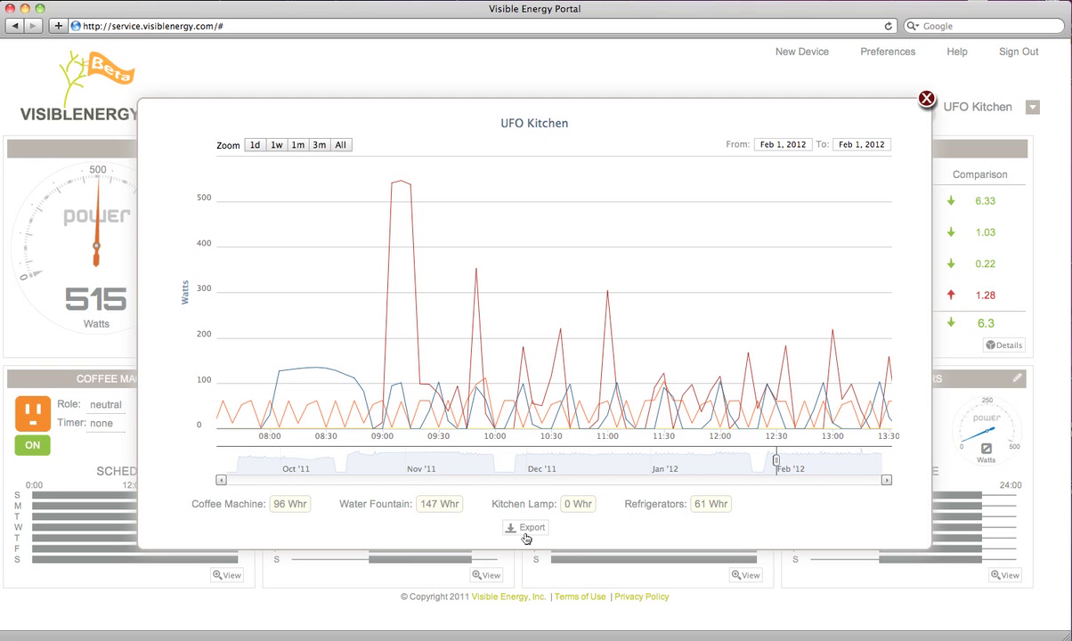
Close the power chart and open the Today vs. Yesterday cost comparison for each device
left_click(926, 98)
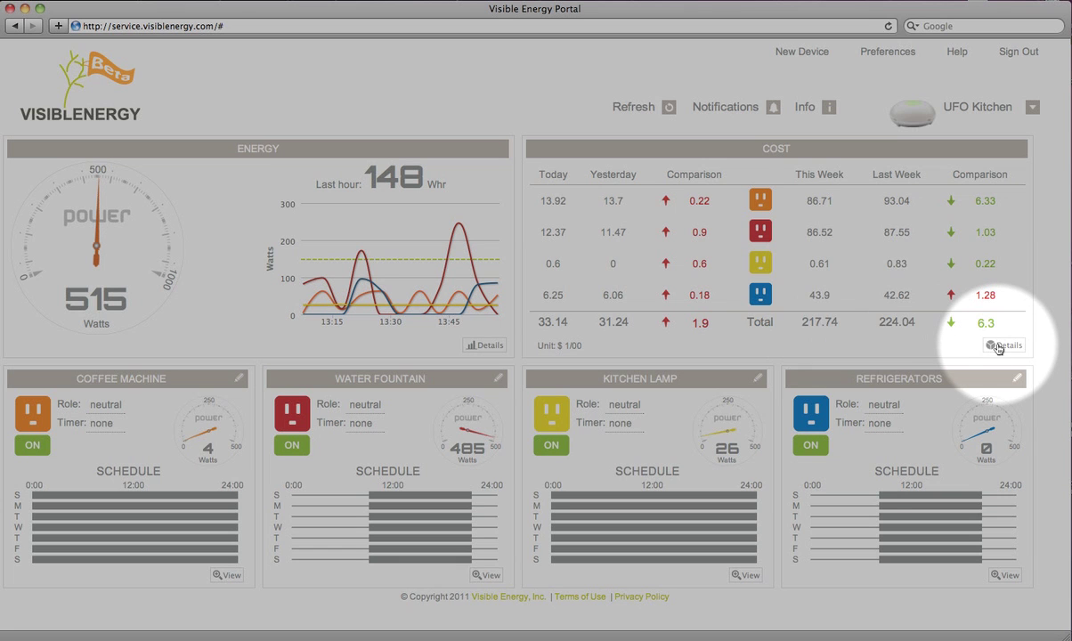
left_click(998, 347)
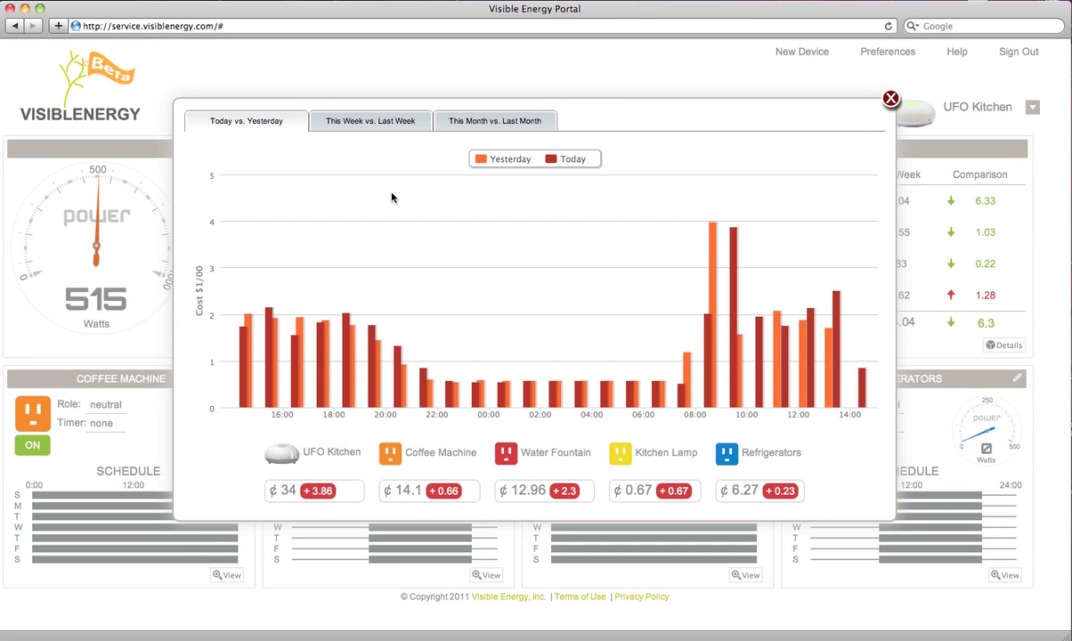
mouse_move(347, 324)
Compare costs This Week vs. Last Week, then This Month vs. Last Month
left_click(398, 120)
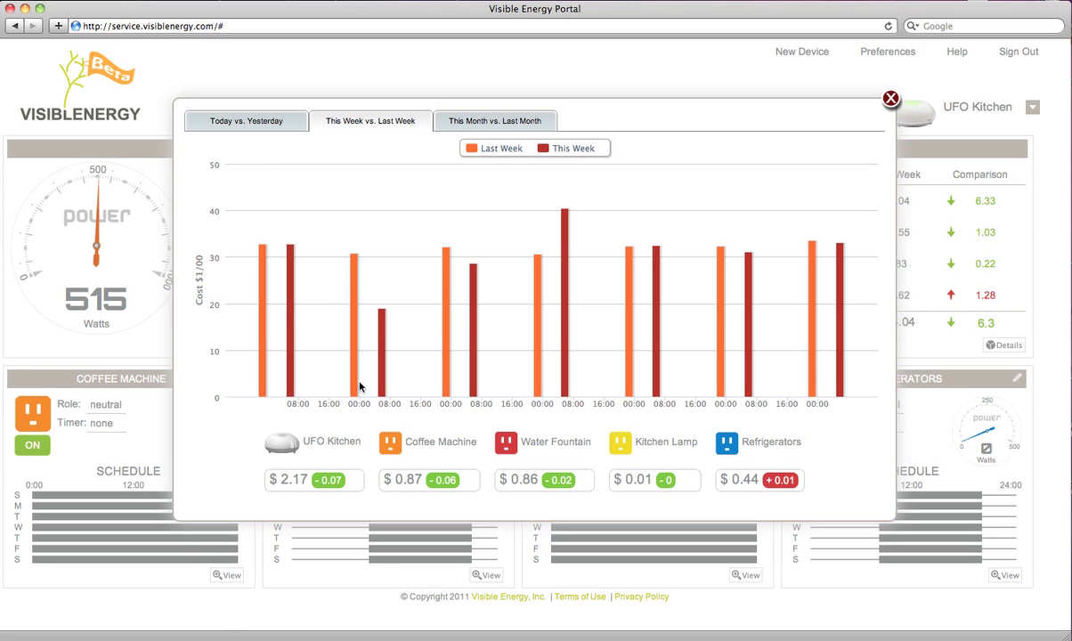
left_click(496, 128)
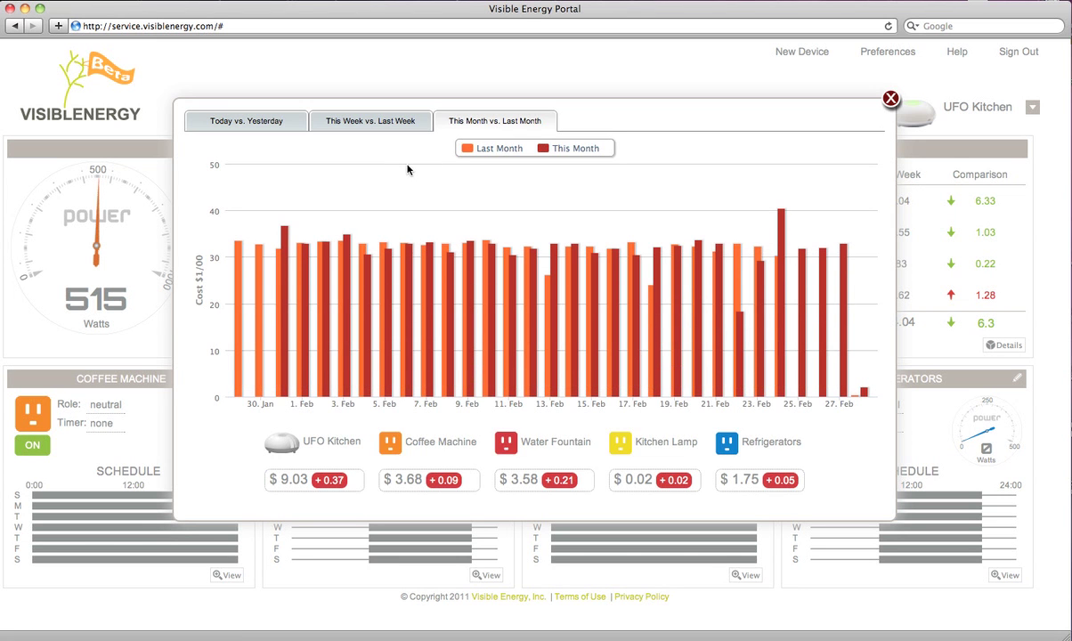
Close the This Month vs. Last Month cost comparison chart
mouse_move(336, 247)
left_click(890, 101)
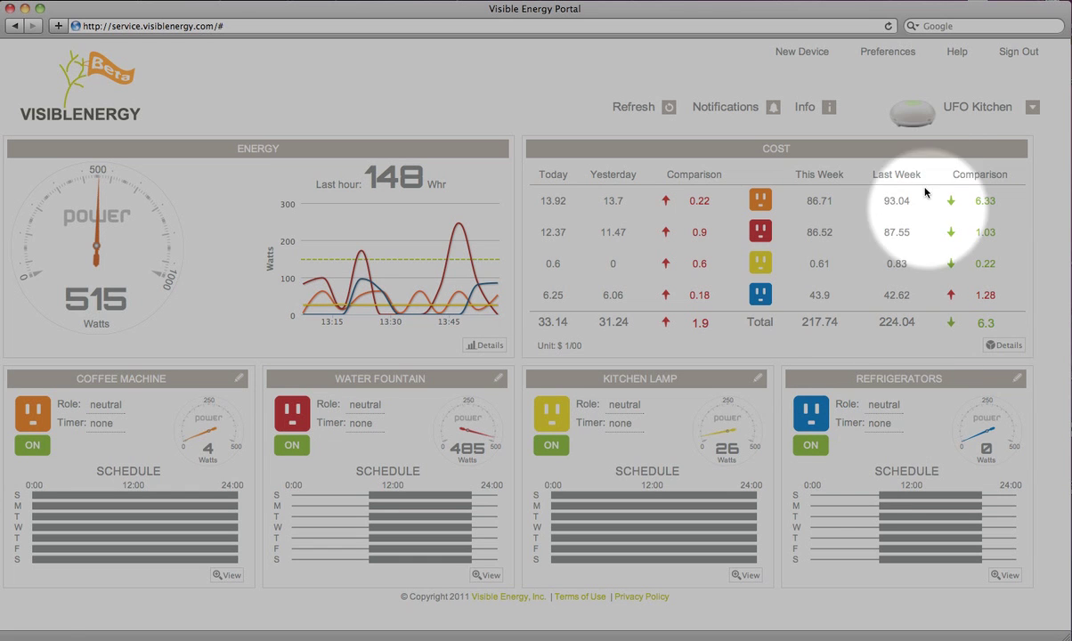
Pick Office instead of UFO Kitchen from the device list
left_click(935, 113)
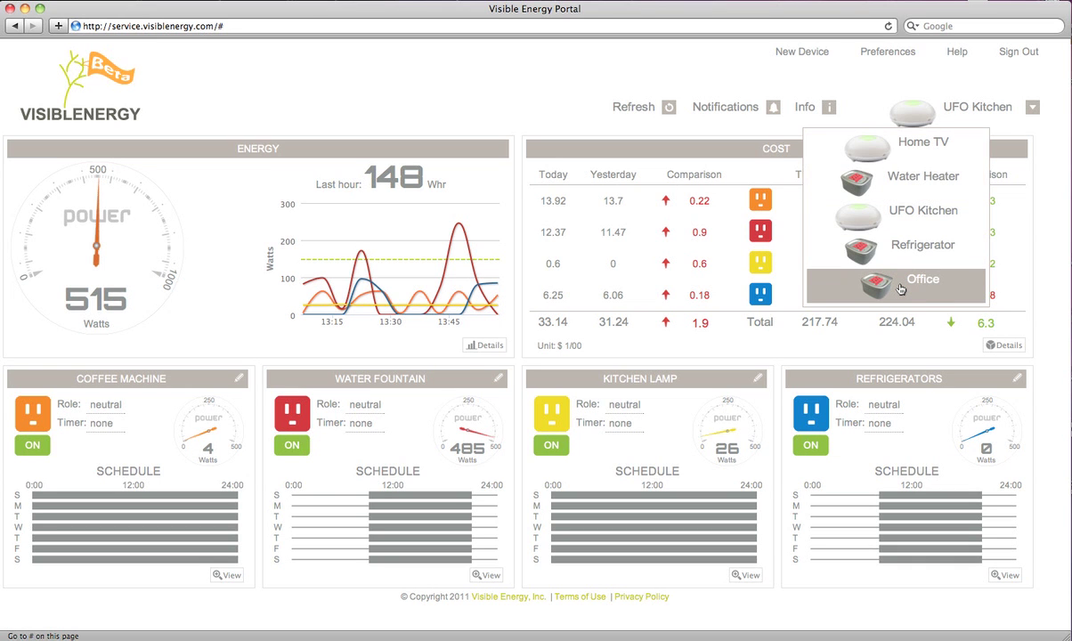
left_click(900, 289)
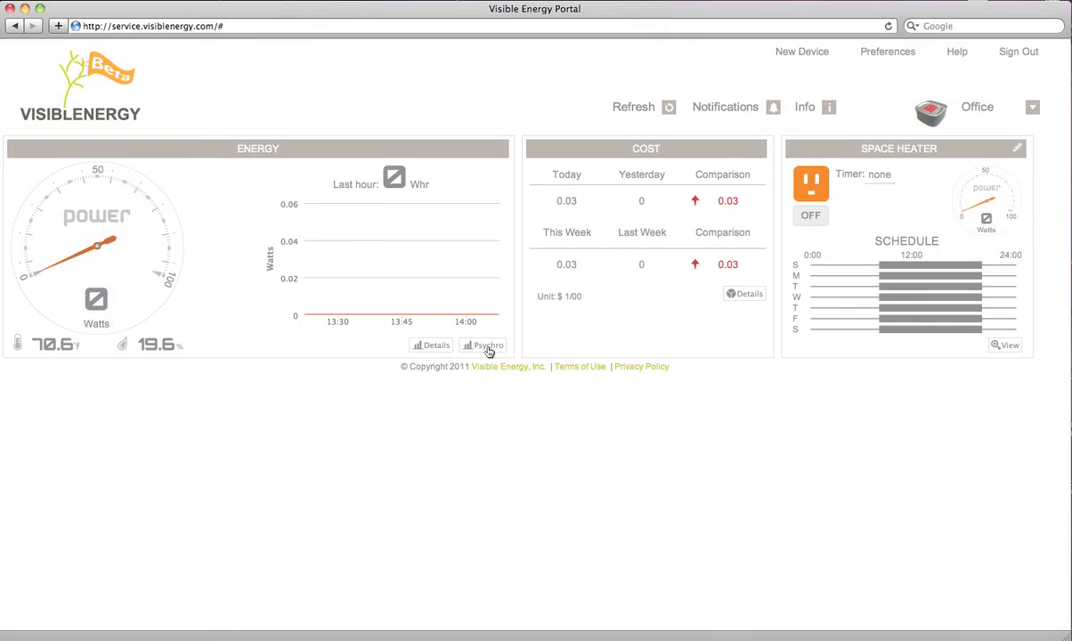
Open the Office Psychro chart at one week, zoom to Feb 23 15:00–21:30, then close it
left_click(486, 348)
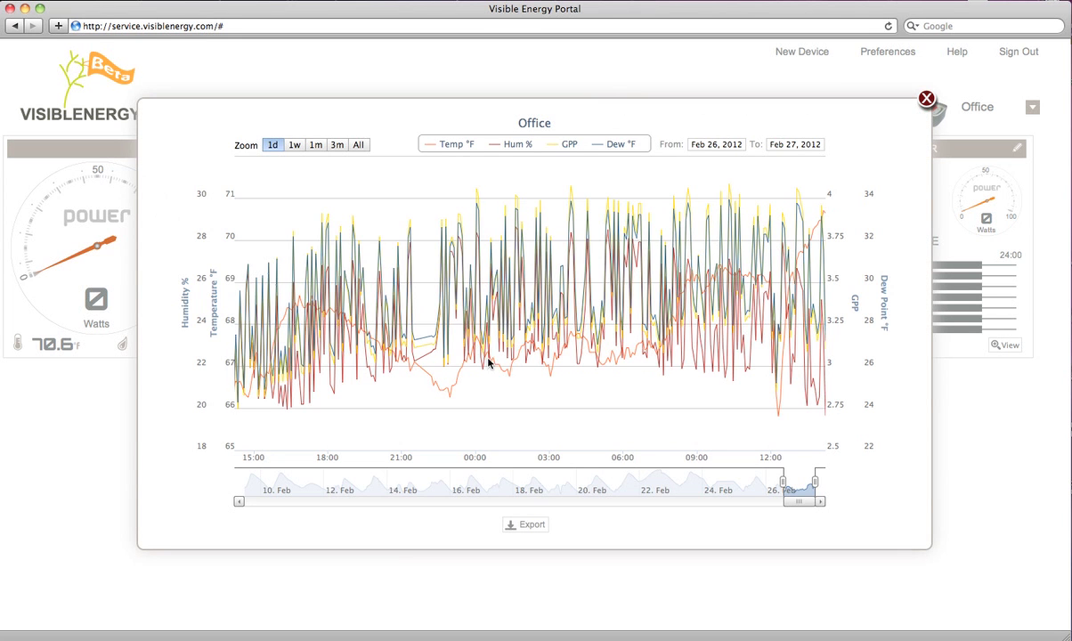
mouse_move(397, 382)
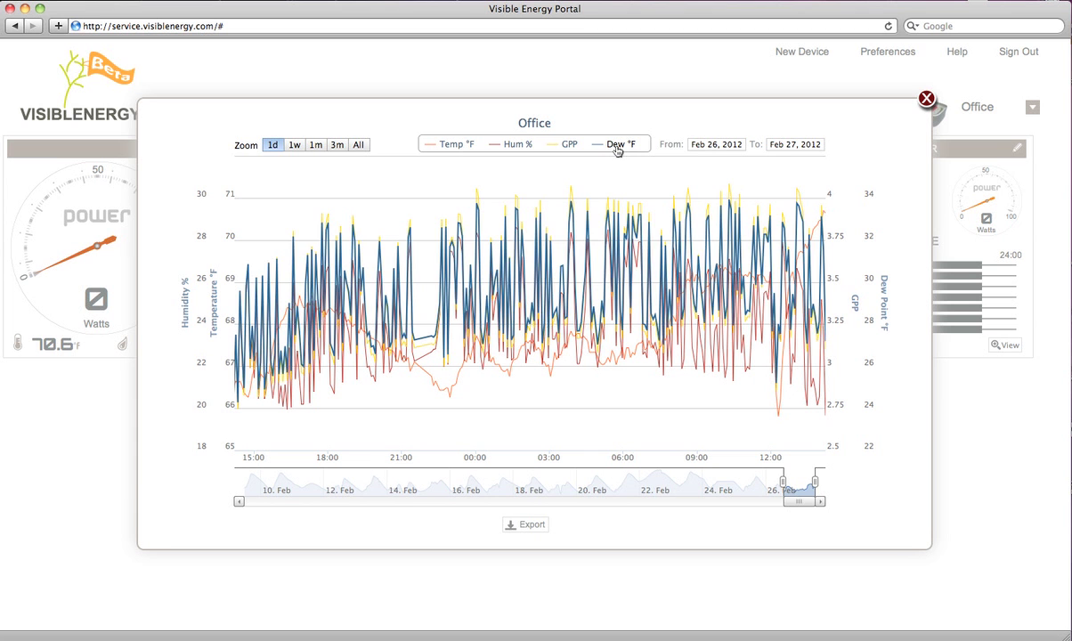
left_click(294, 145)
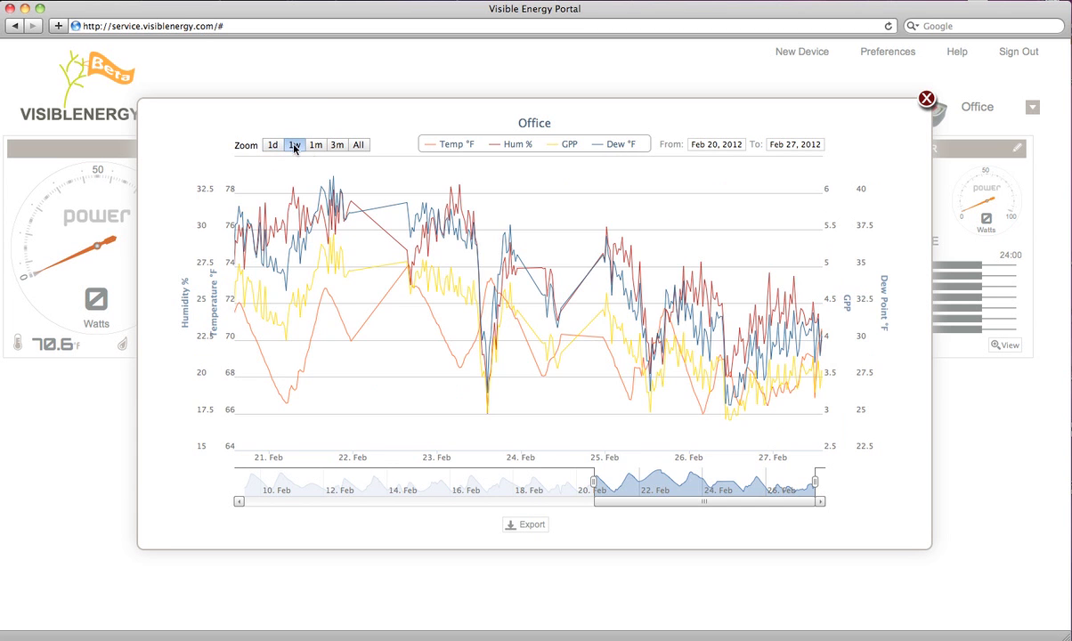
left_click_drag(402, 222, 607, 230)
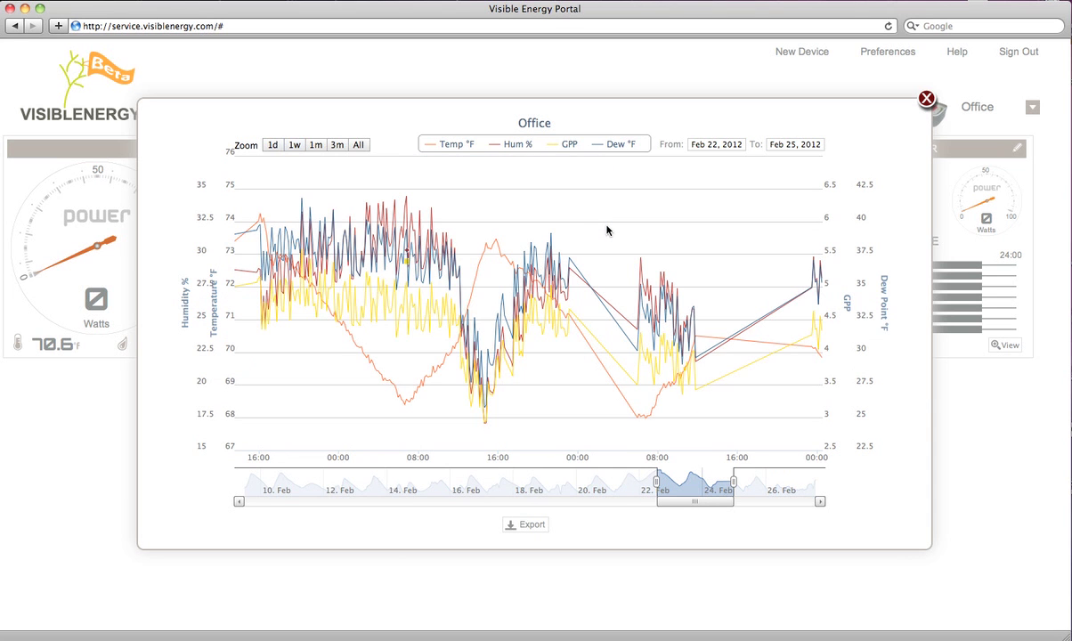
left_click_drag(478, 271, 682, 285)
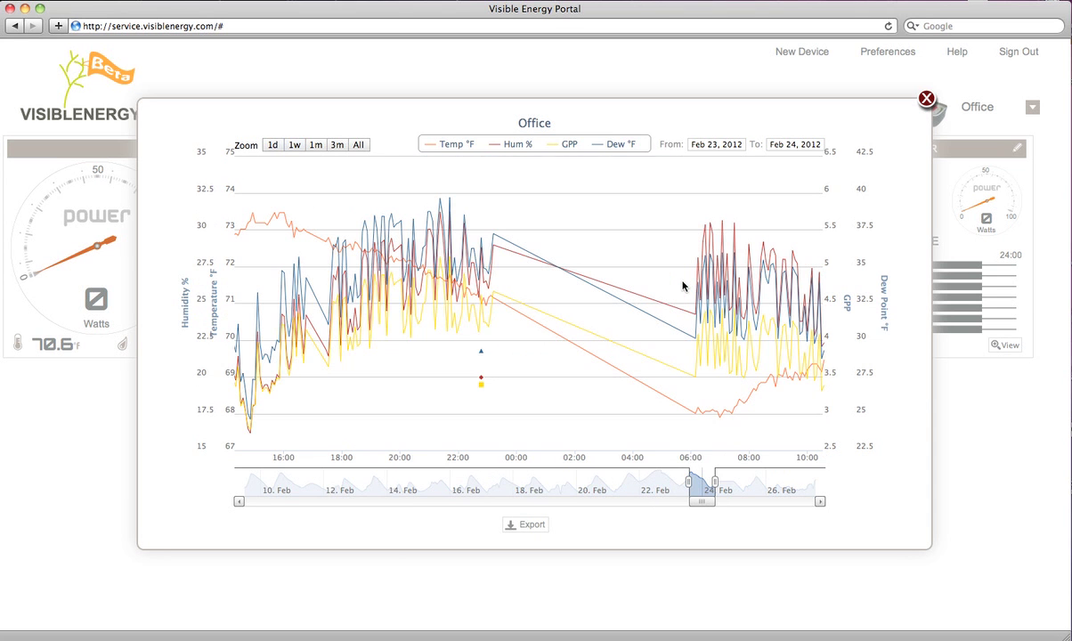
left_click_drag(238, 295, 442, 326)
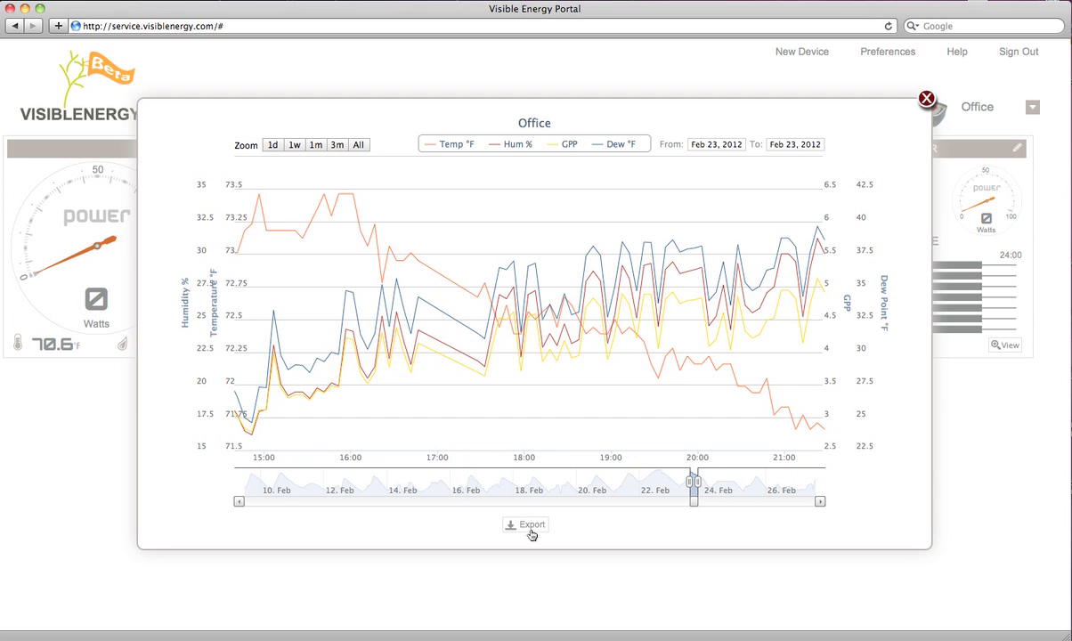
left_click(927, 98)
Review Office notification rules' Type, Sensor and Action options, keeping email, power and no action
left_click(728, 112)
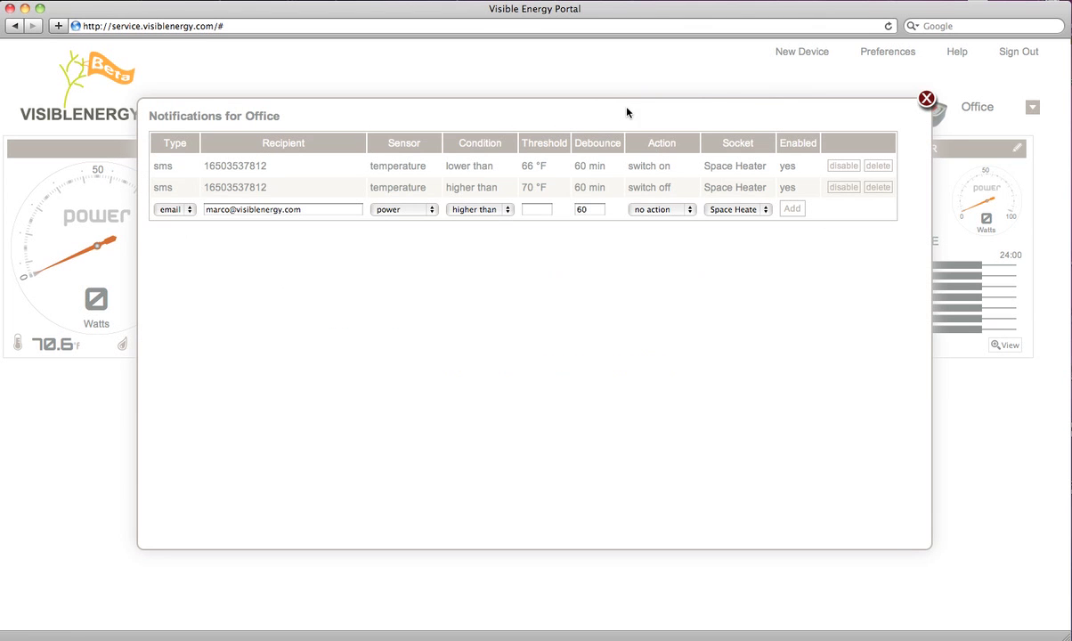
left_click(180, 212)
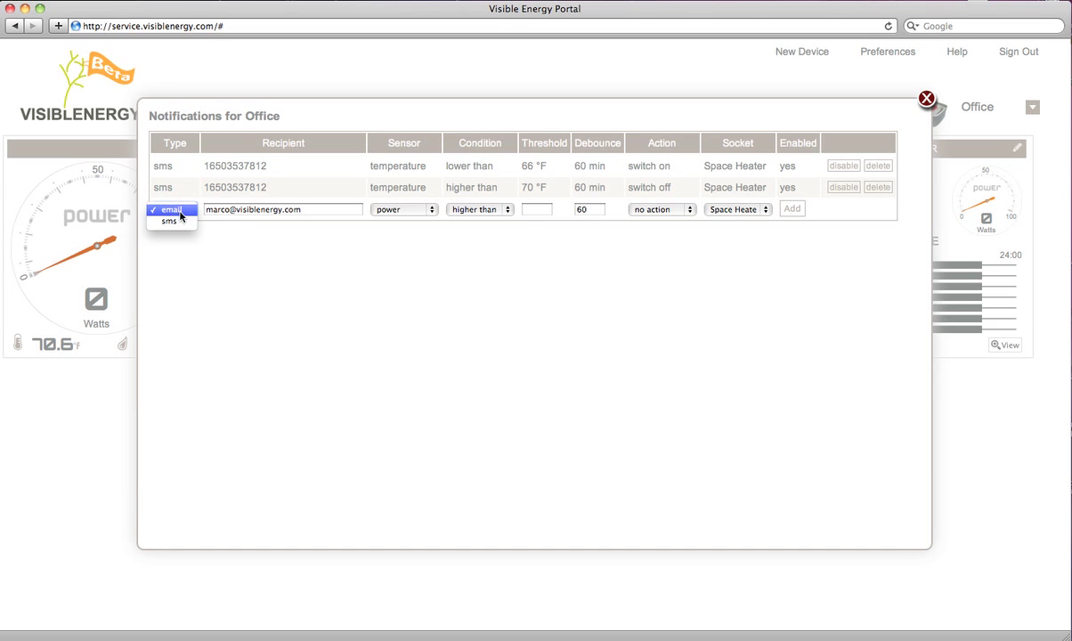
left_click(406, 210)
left_click(408, 211)
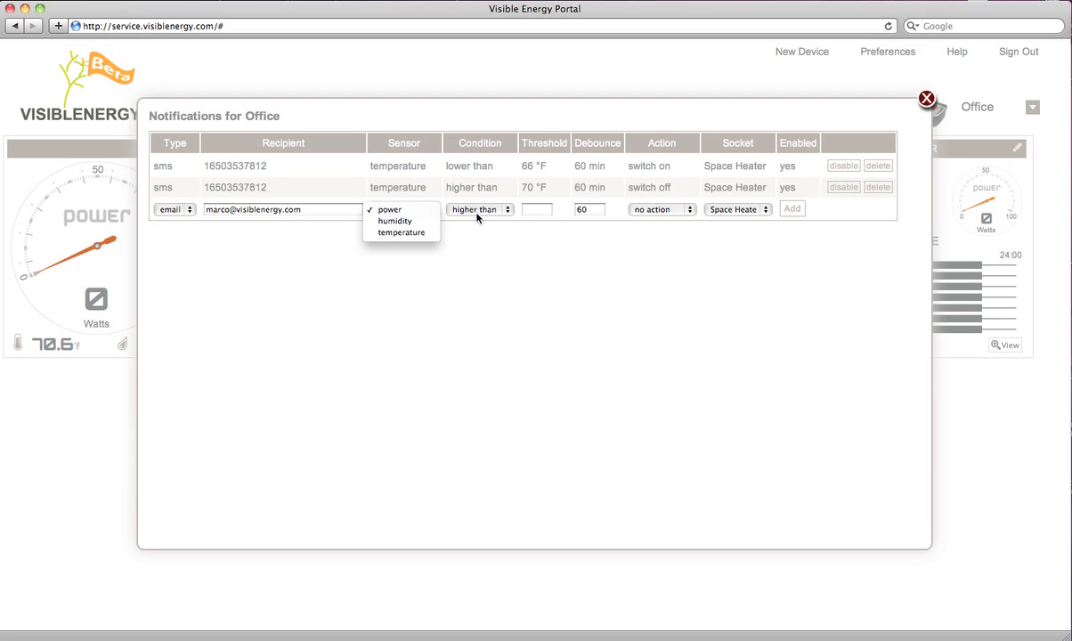
left_click(677, 210)
left_click(676, 210)
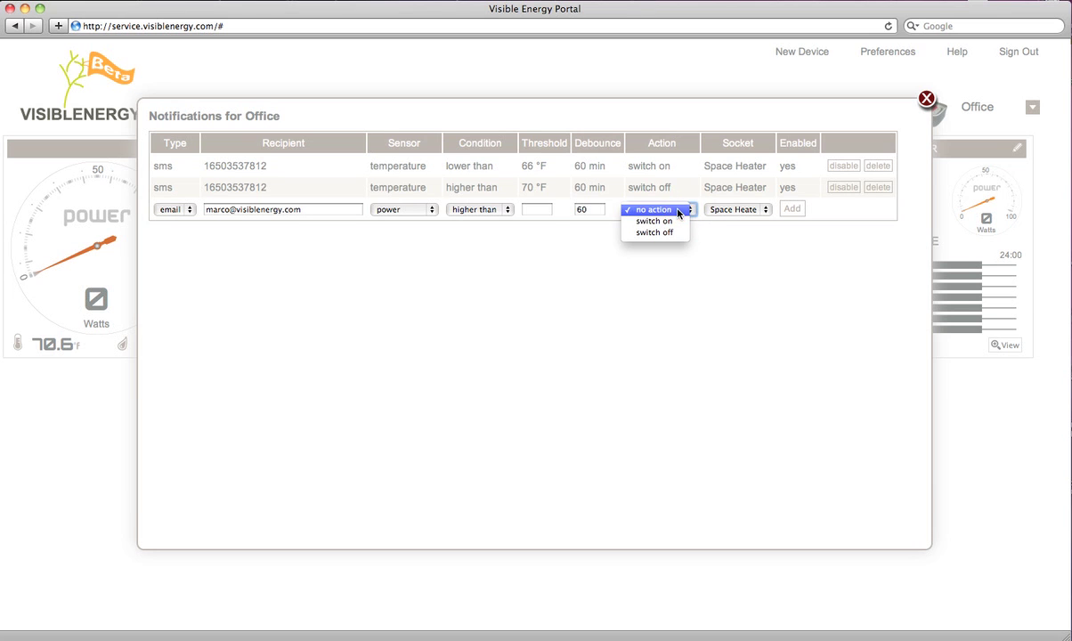
left_click(648, 171)
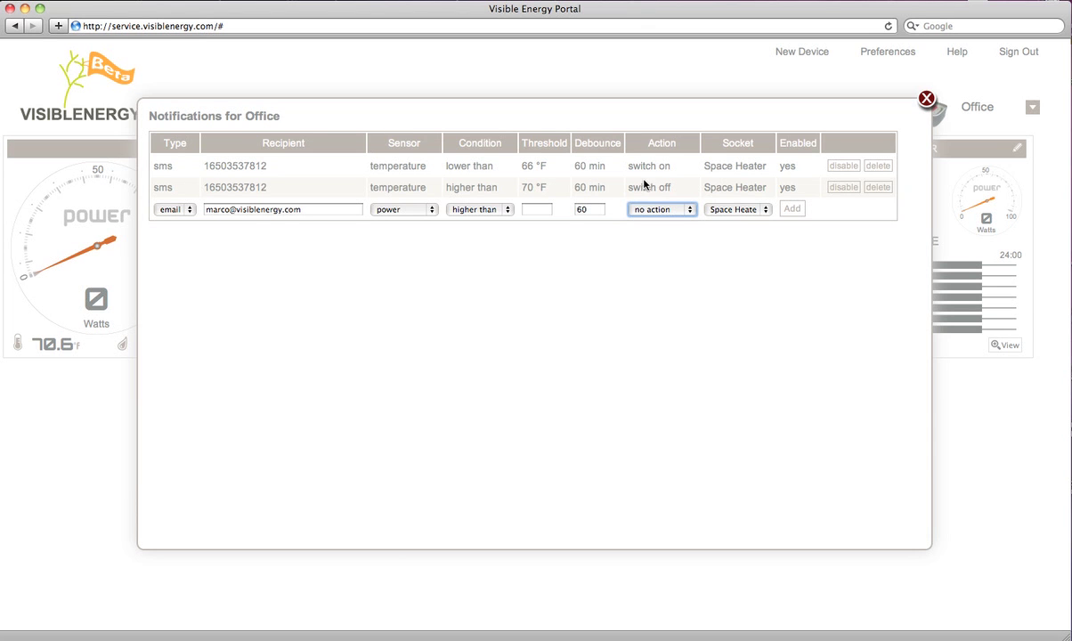
left_click(927, 99)
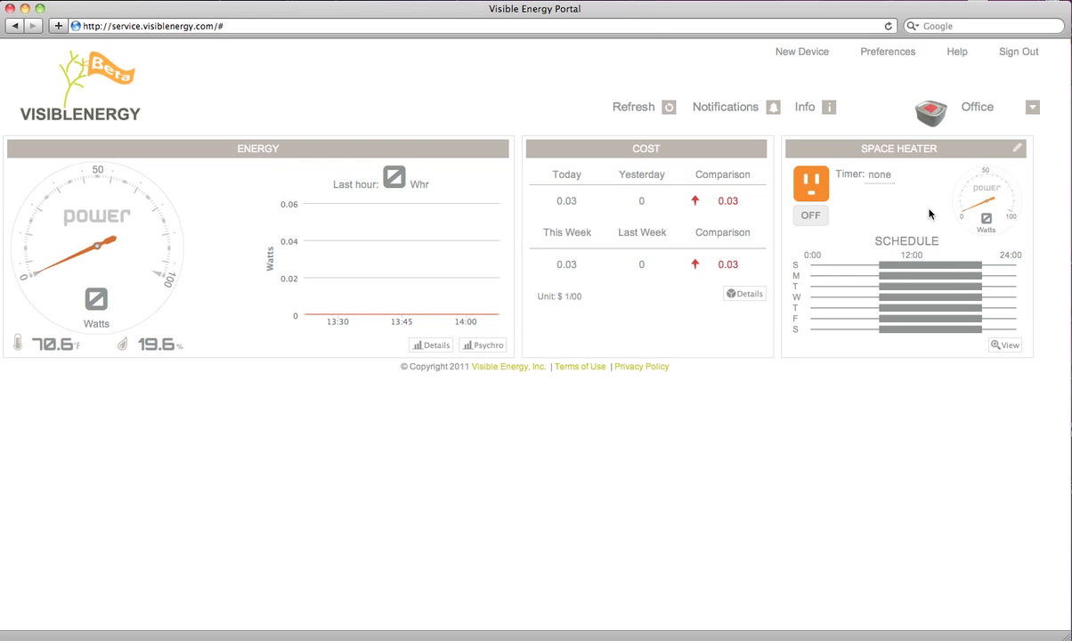
Switch to the Palo Alto CA Energy Management Systems browser window
left_click(338, 1)
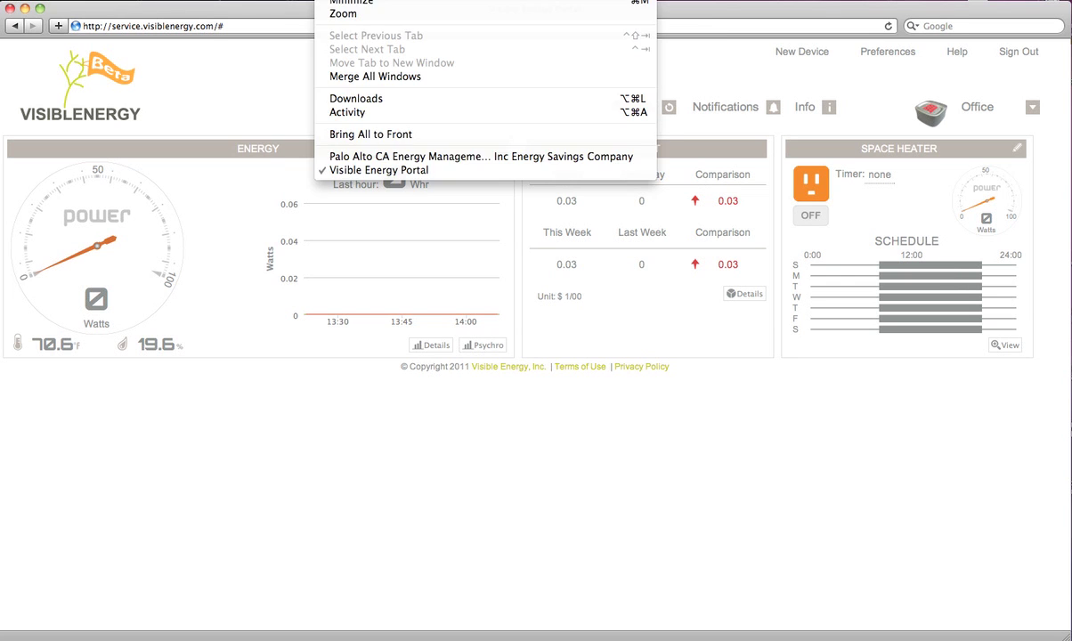
left_click(369, 155)
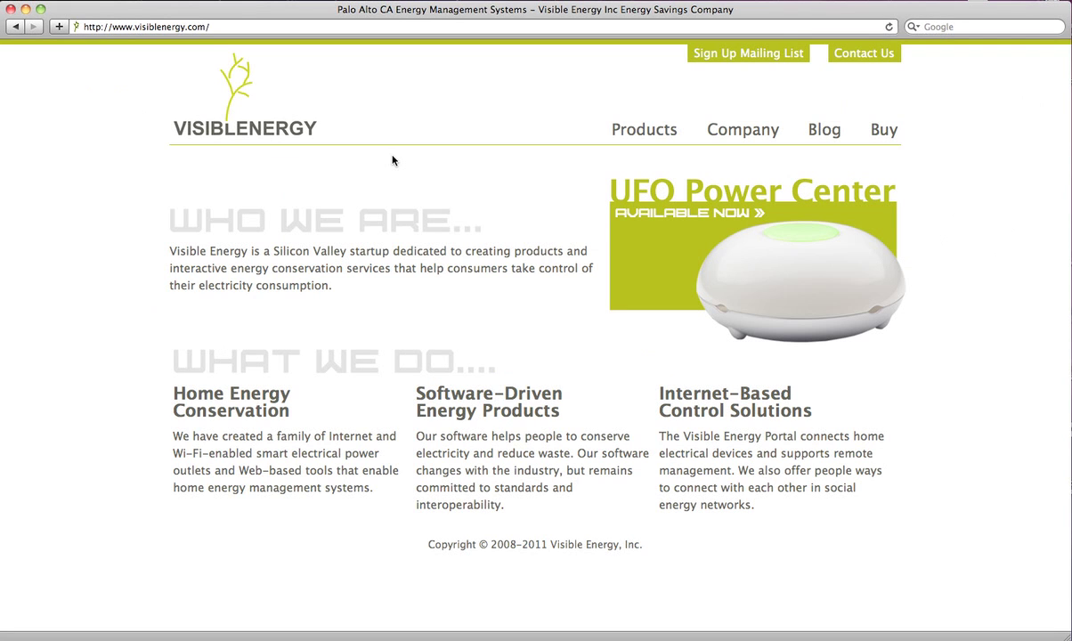